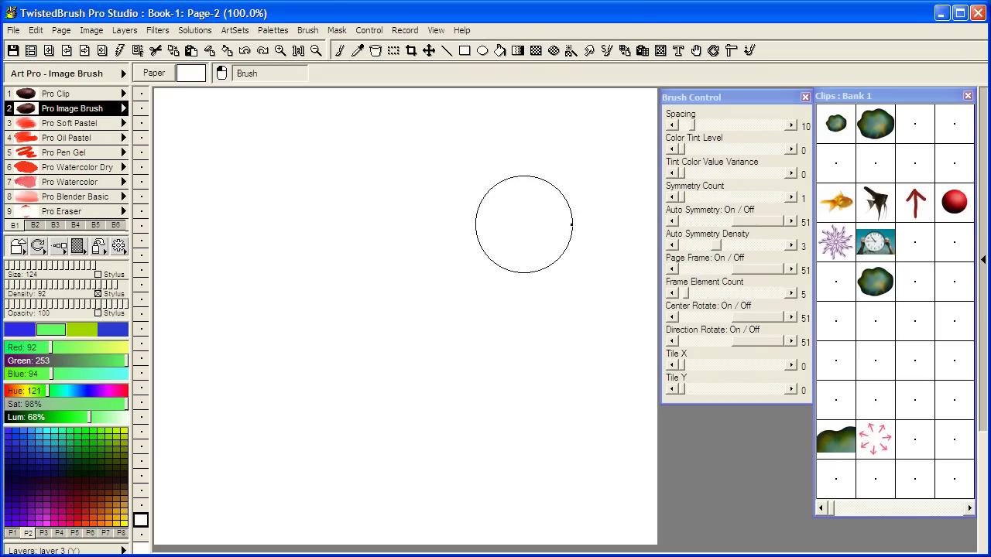
Step: Make Pro Clip the active brush from the brush list
click(91, 95)
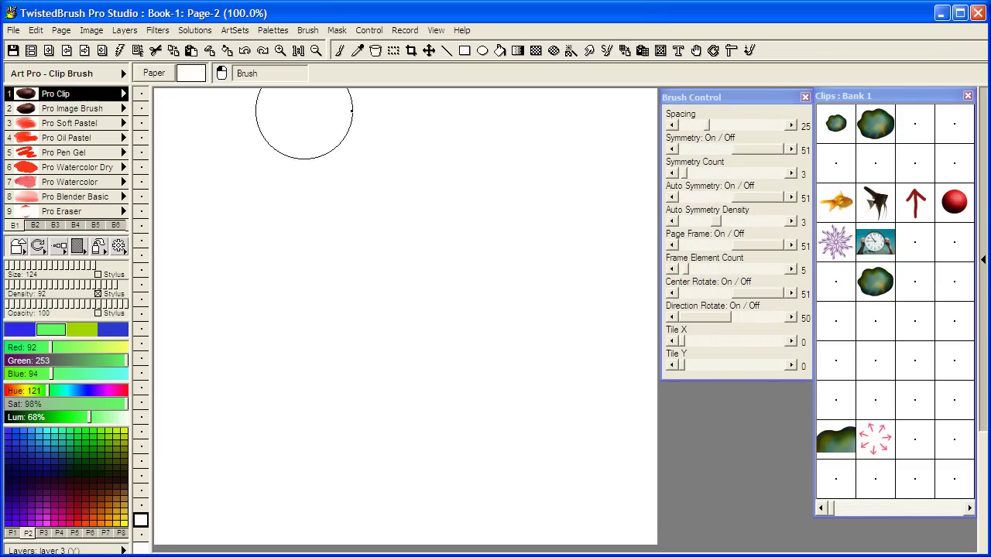
Step: Load the clock clip and paint four curving strokes of rotated clocks, the last two with larger stamps
click(880, 245)
mouse_move(255, 220)
mouse_down()
mouse_move(465, 214)
mouse_move(643, 246)
mouse_up()
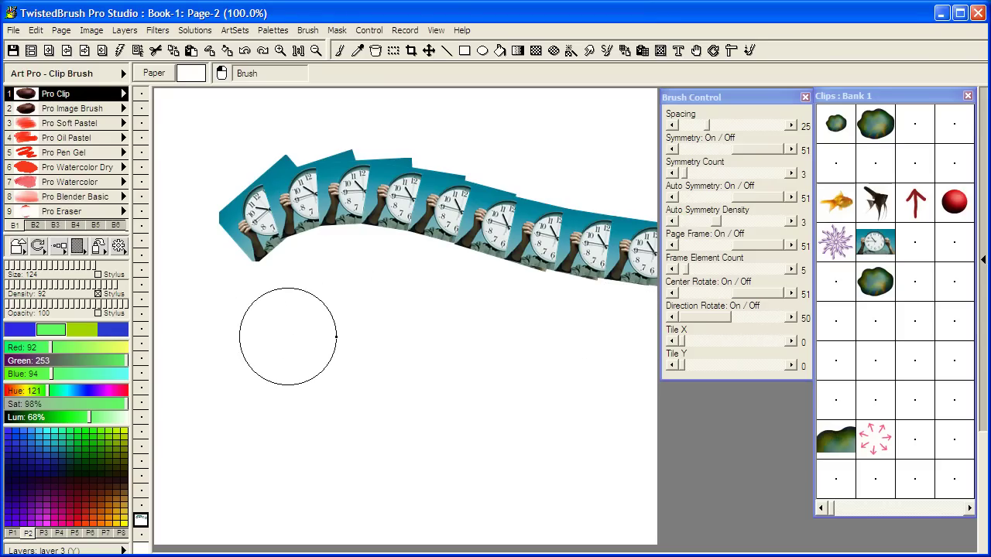
mouse_move(232, 341)
mouse_down()
mouse_move(336, 288)
mouse_move(599, 414)
mouse_up()
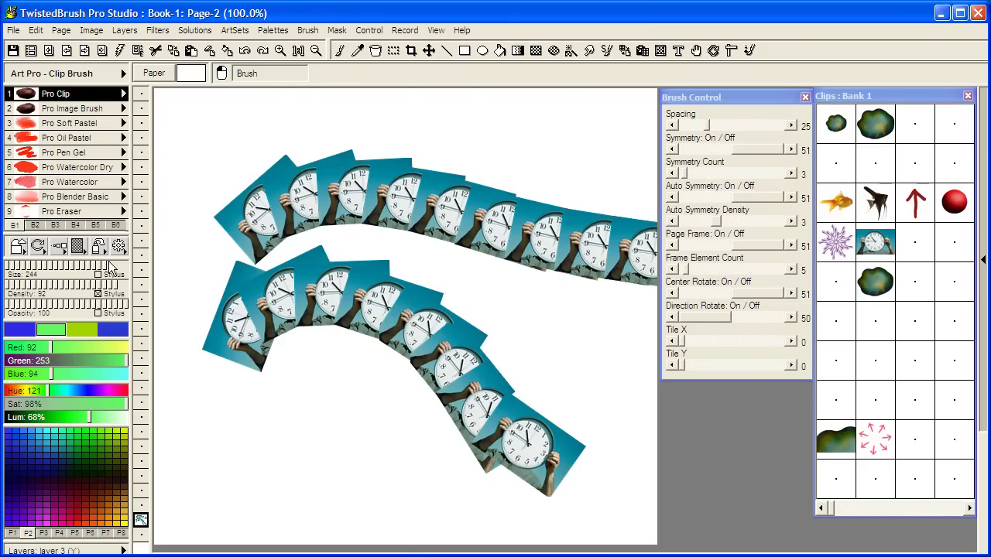
mouse_move(278, 148)
mouse_down()
mouse_move(542, 166)
mouse_move(682, 194)
mouse_up()
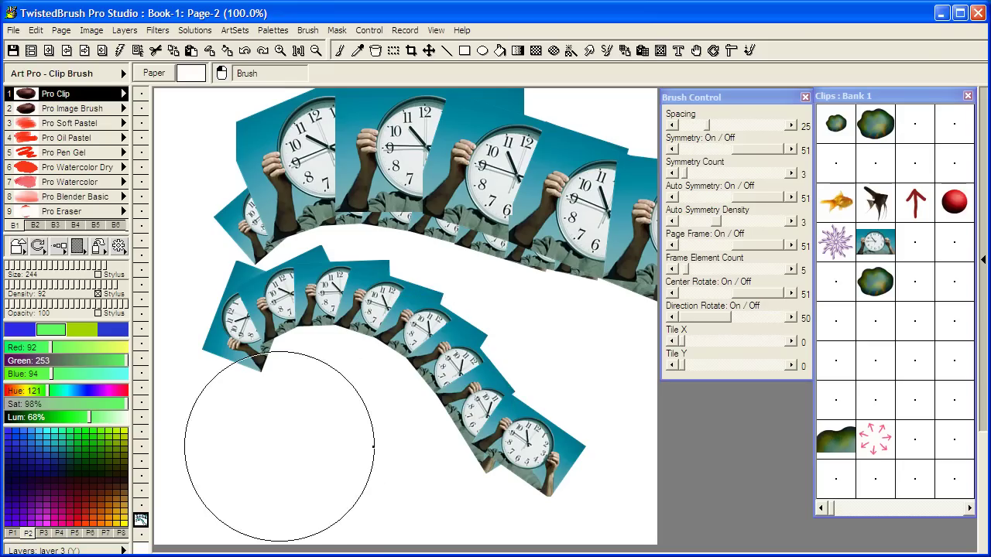
drag(210, 381, 542, 488)
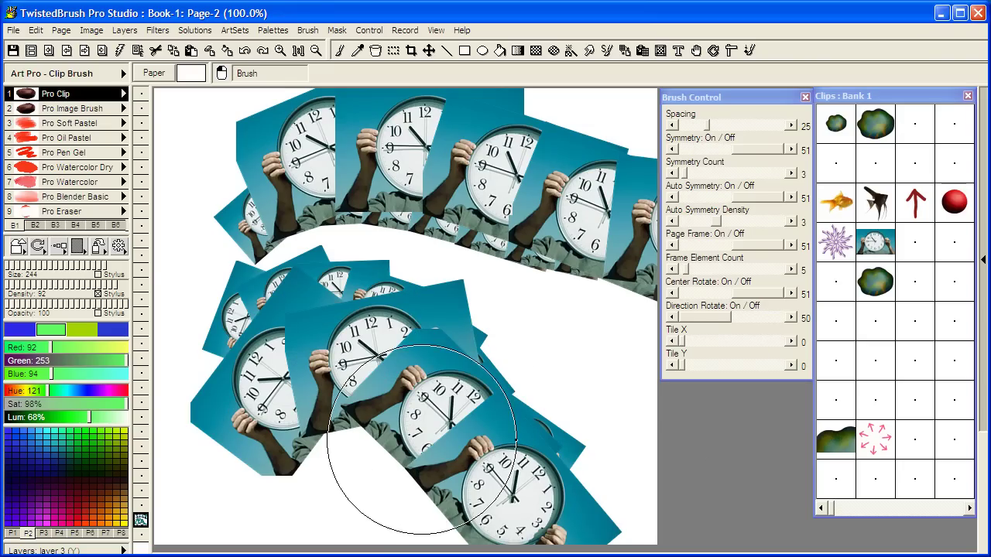
Step: Zoom in to inspect the clock strokes, return to the full-page view, then wipe the page to white
scroll(422, 439, up, 1)
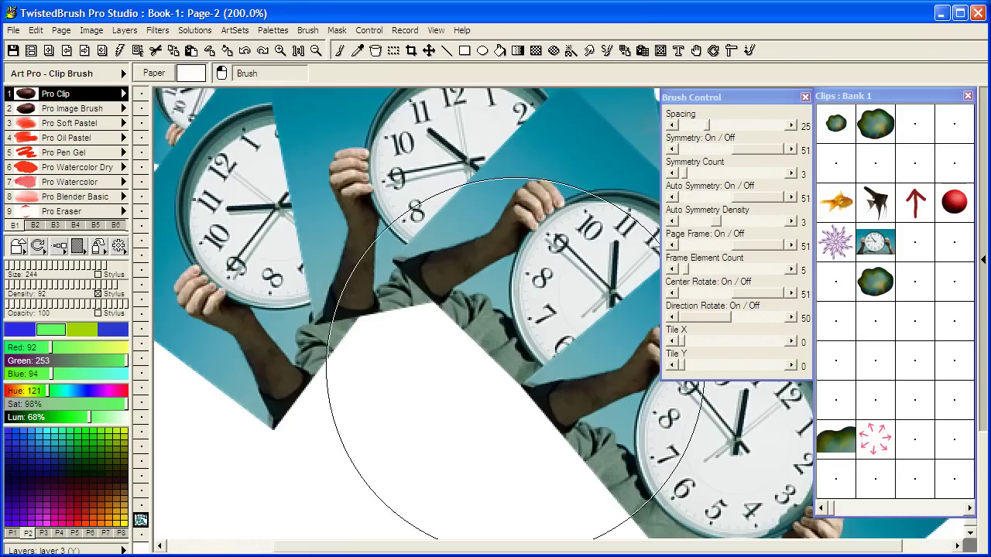
scroll(515, 364, up, 2)
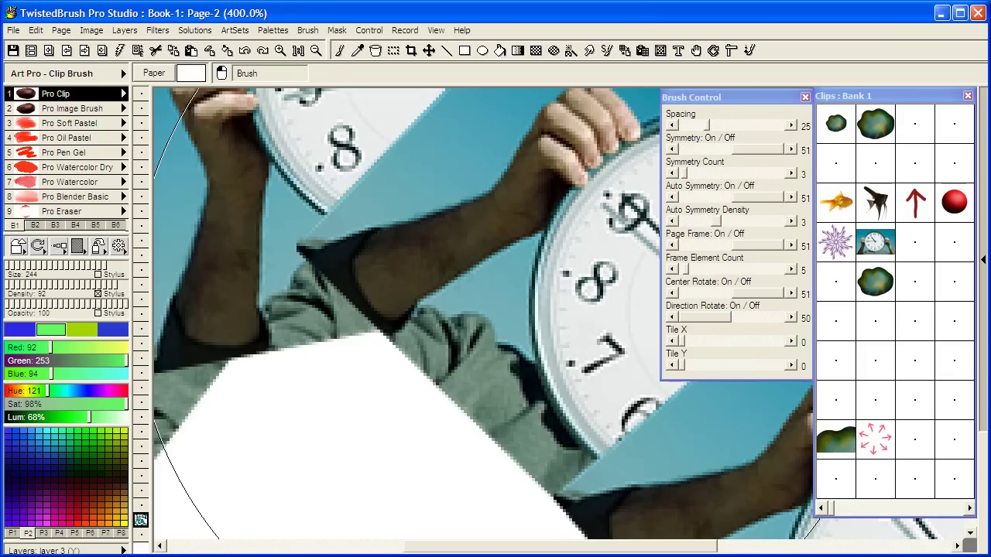
click(316, 50)
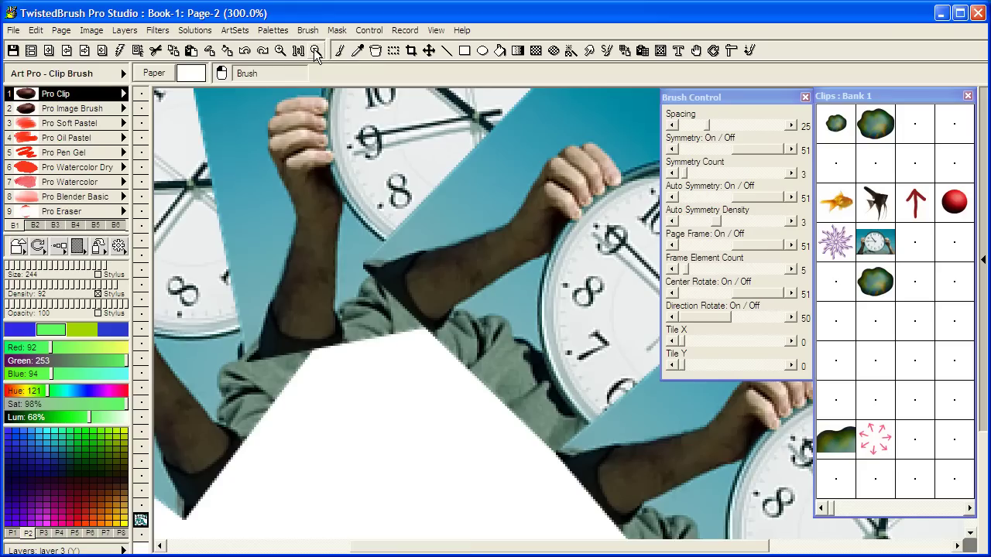
click(316, 51)
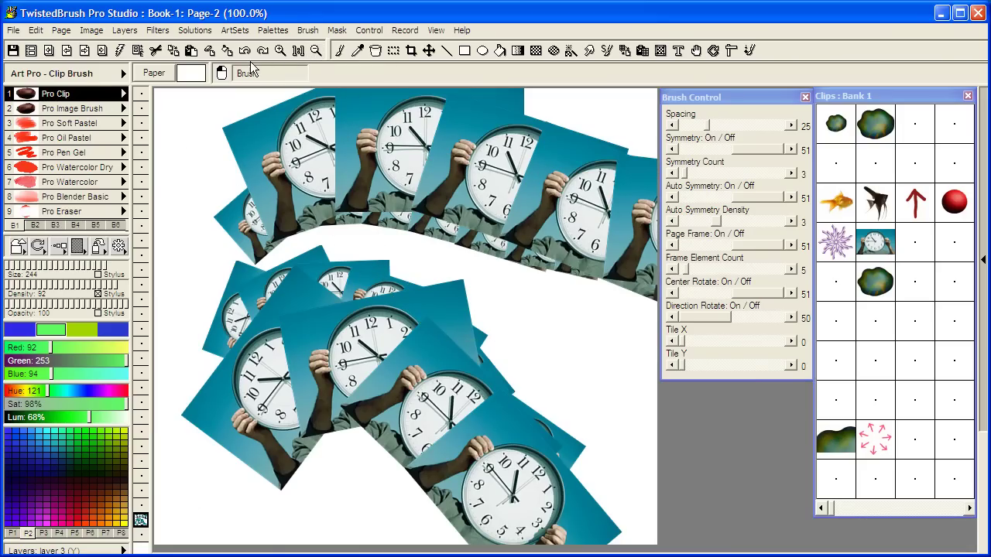
click(297, 52)
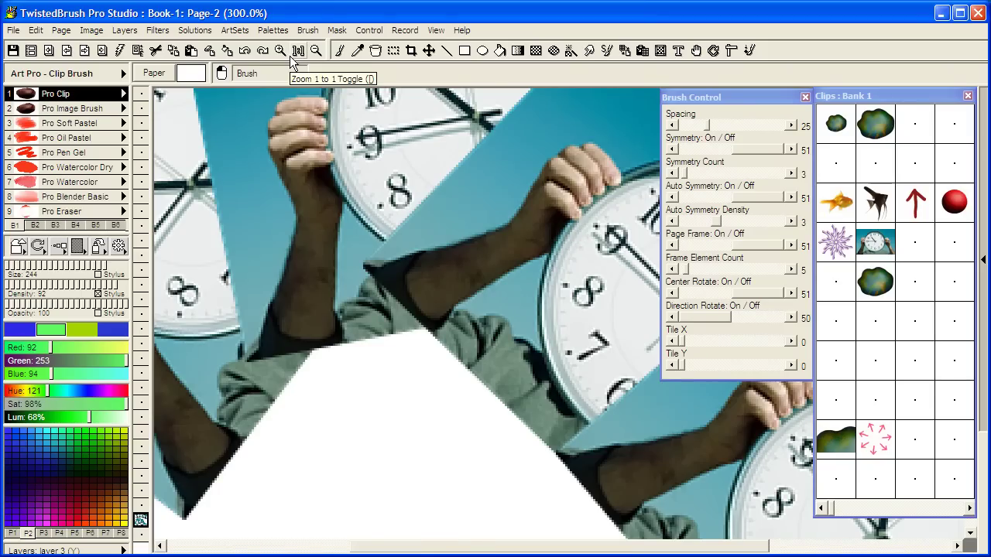
click(297, 53)
click(209, 52)
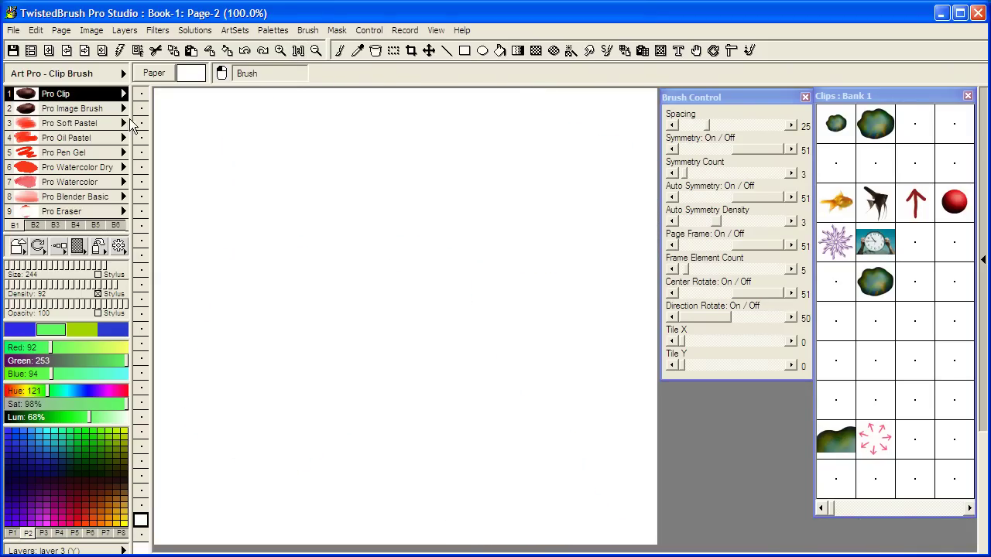
Step: Use Pro Image Brush with the clock image for two test rows and a single stamp, then clear the page
click(80, 108)
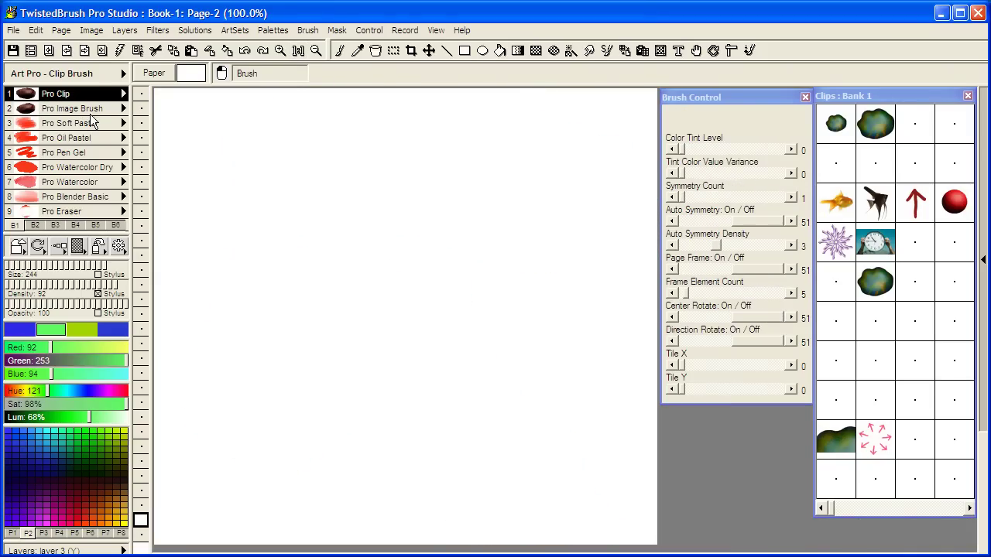
click(882, 243)
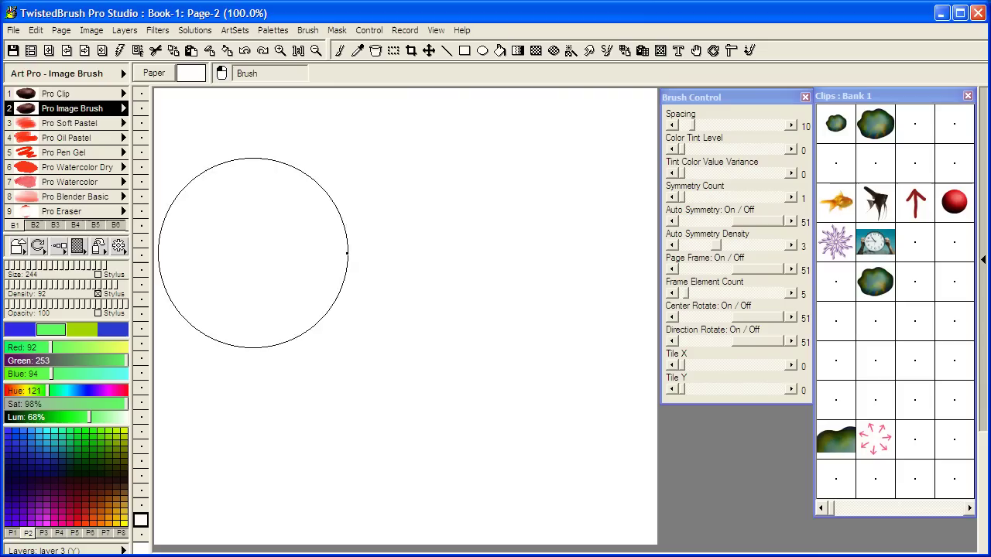
mouse_move(239, 263)
mouse_down()
mouse_move(297, 219)
mouse_move(612, 243)
mouse_up()
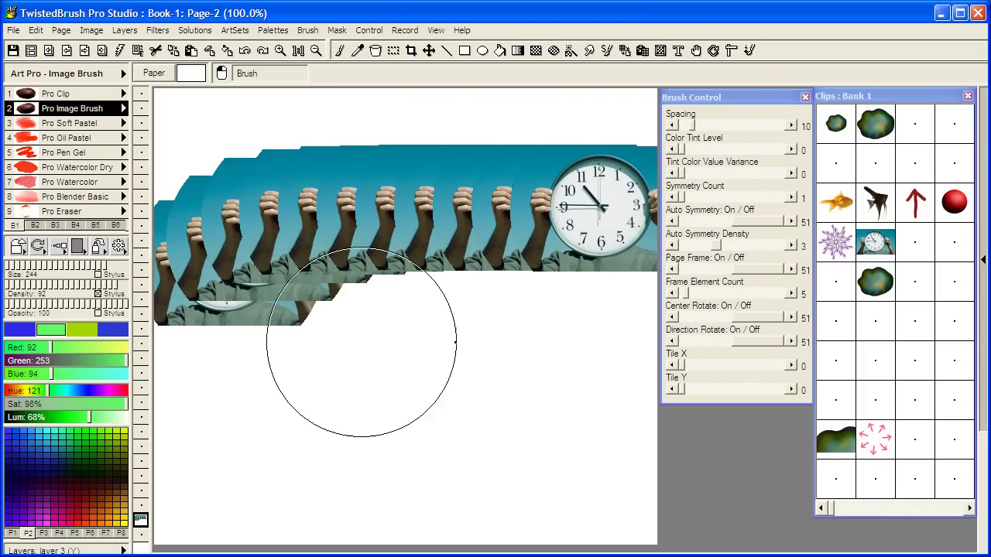
mouse_move(362, 342)
mouse_down()
mouse_move(294, 342)
mouse_move(600, 340)
mouse_up()
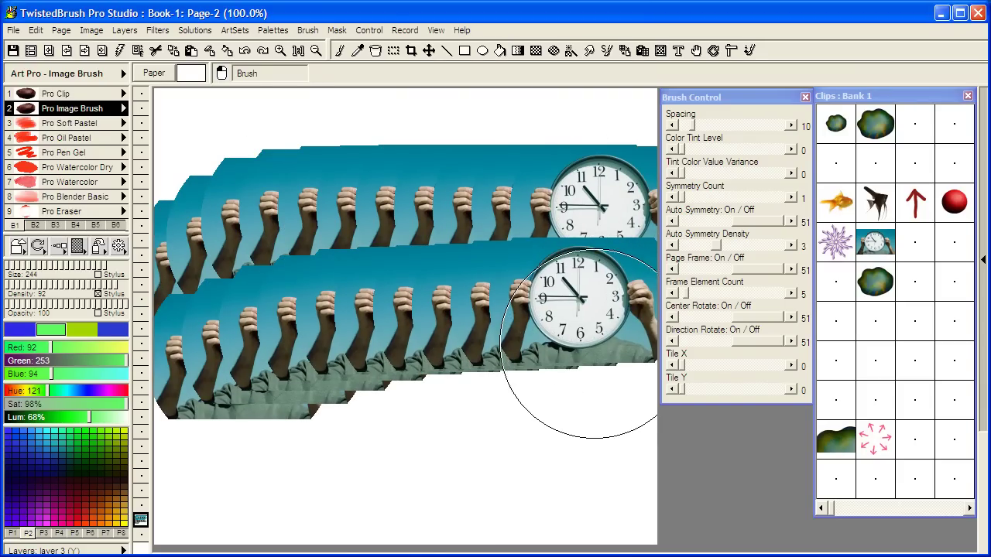
click(414, 449)
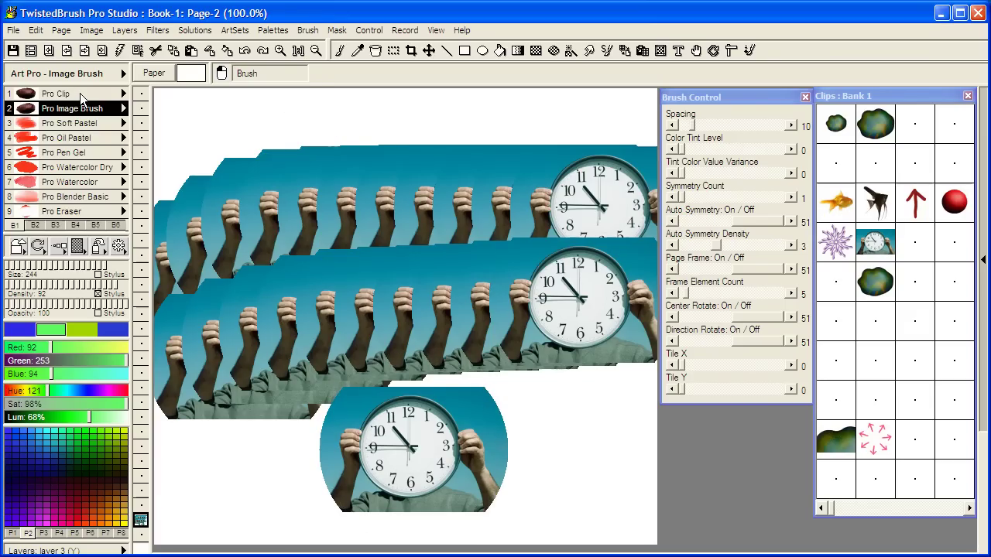
click(211, 51)
Step: Paint a thin wavy clock stroke at size 41, then a wide stroke below at size 204
click(72, 267)
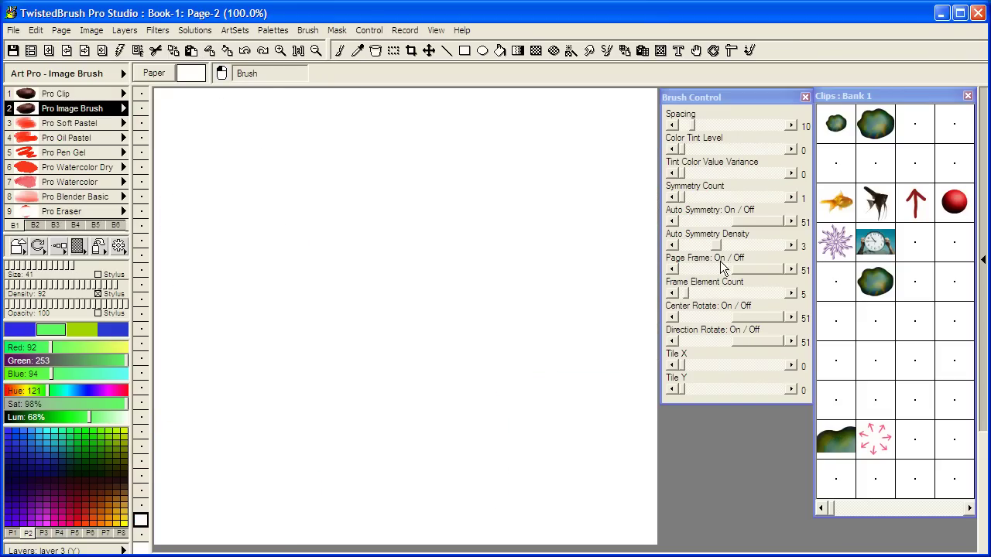
click(880, 246)
mouse_move(254, 265)
mouse_down()
mouse_move(310, 245)
mouse_move(585, 258)
mouse_up()
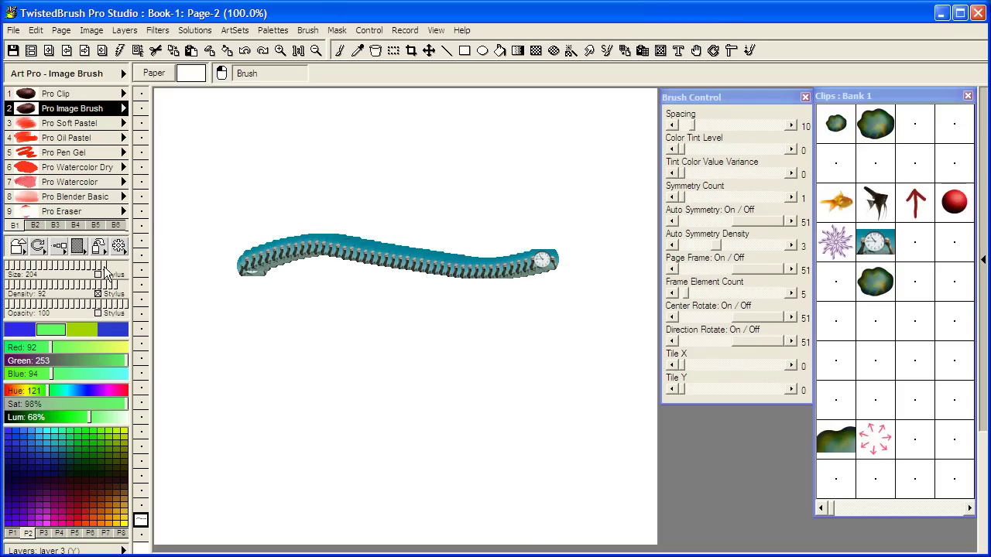
click(99, 266)
mouse_move(243, 387)
mouse_down()
mouse_move(353, 373)
mouse_move(493, 401)
mouse_move(591, 379)
mouse_move(566, 402)
mouse_up()
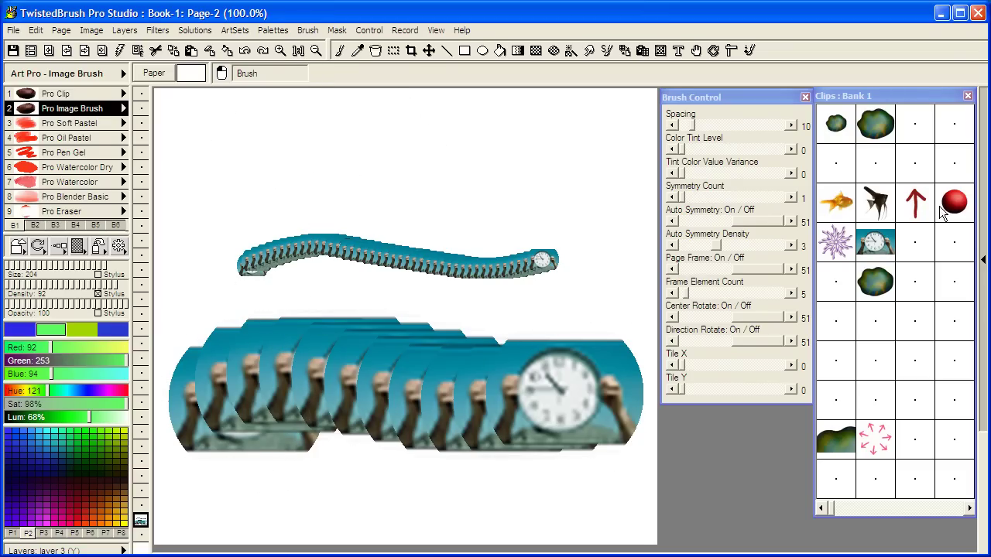
Step: Load the red sphere clip, clear the page, paint a curving red sphere stroke, and raise the colour tint level
click(958, 213)
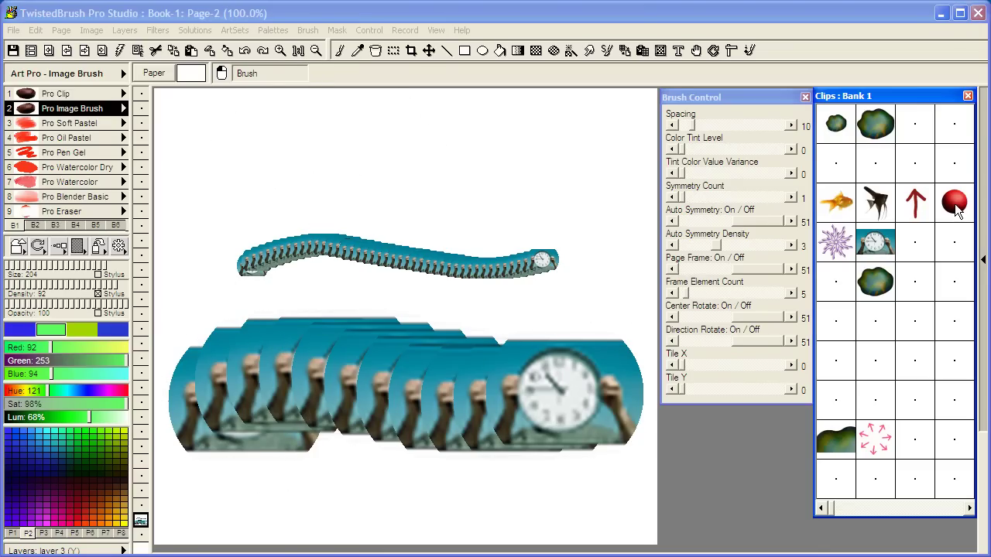
click(209, 50)
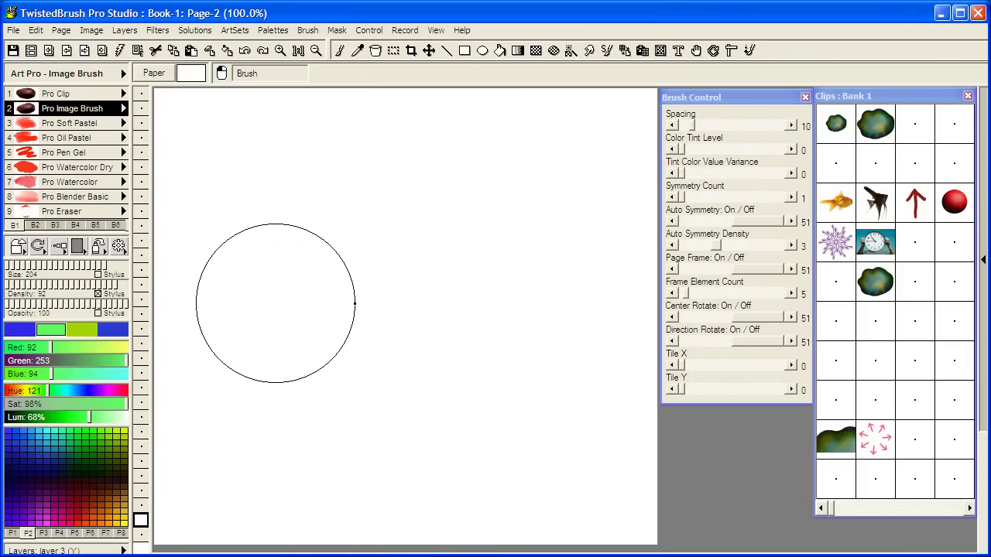
mouse_move(256, 281)
mouse_down()
mouse_move(405, 215)
mouse_move(622, 244)
mouse_up()
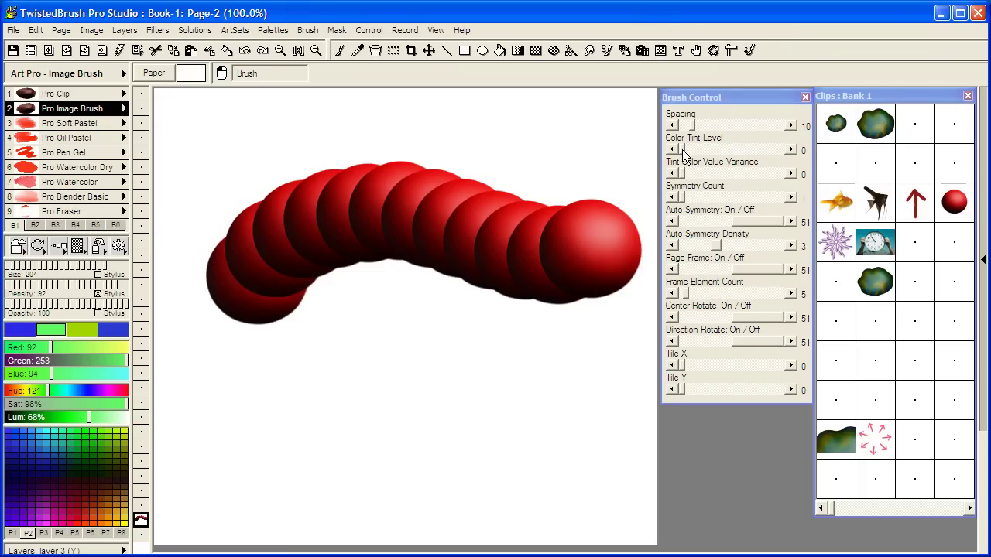
click(682, 149)
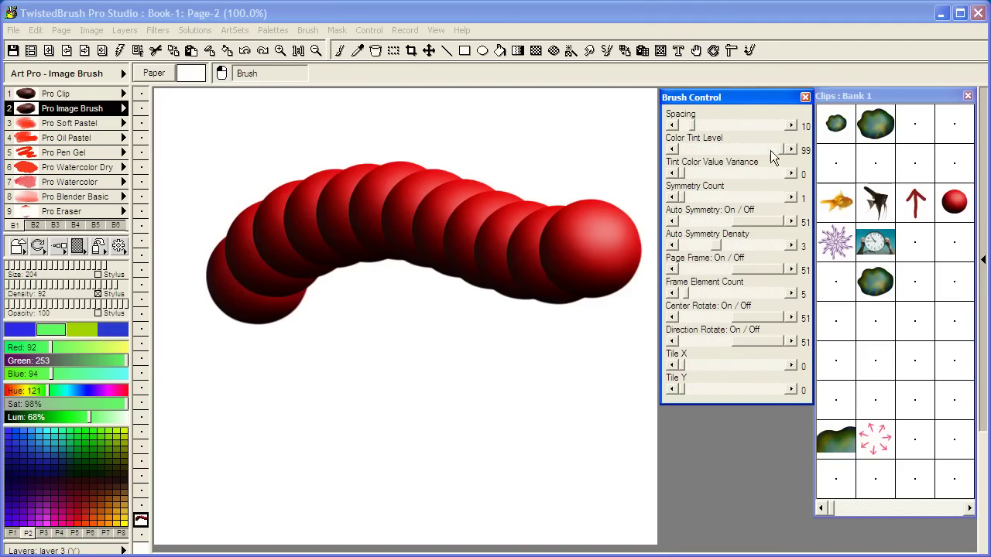
Step: Paint tinted sphere strokes in blue, green, dark red and pink across the red stroke
click(26, 331)
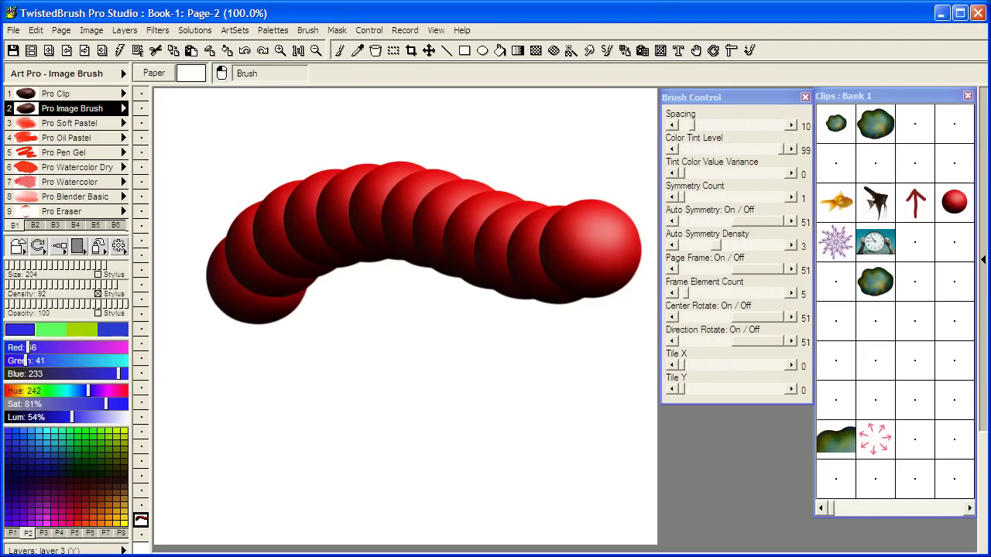
mouse_move(237, 406)
mouse_down()
mouse_move(271, 384)
mouse_move(583, 390)
mouse_move(588, 365)
mouse_up()
click(96, 443)
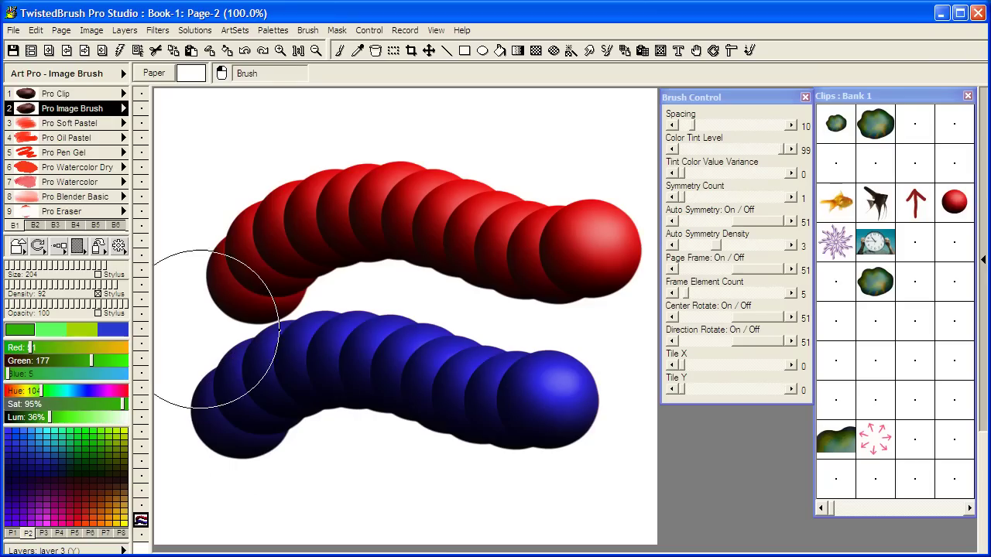
mouse_move(225, 302)
mouse_down()
mouse_move(343, 210)
mouse_move(535, 159)
mouse_up()
click(71, 477)
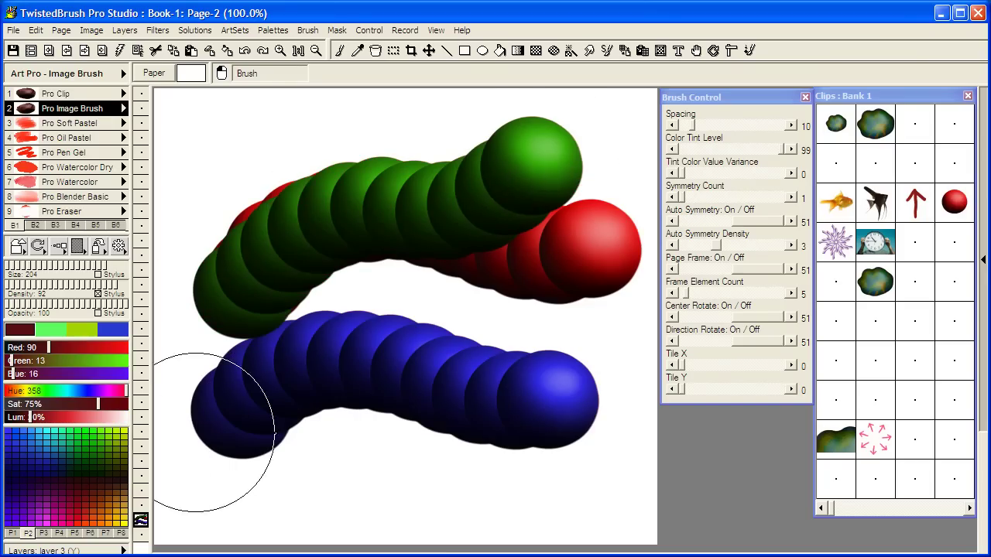
drag(367, 341, 531, 166)
click(99, 423)
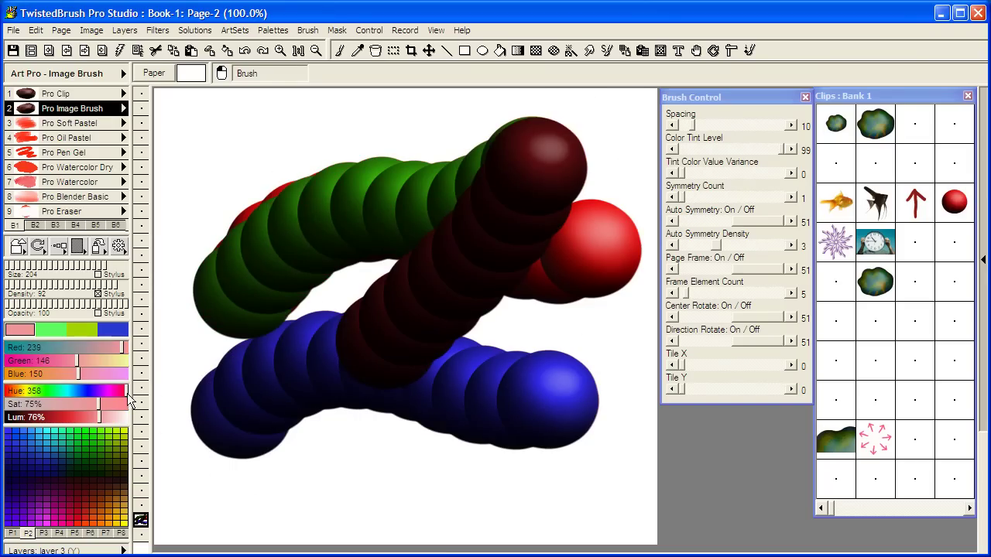
mouse_move(236, 262)
mouse_down()
mouse_move(487, 442)
mouse_move(534, 458)
mouse_up()
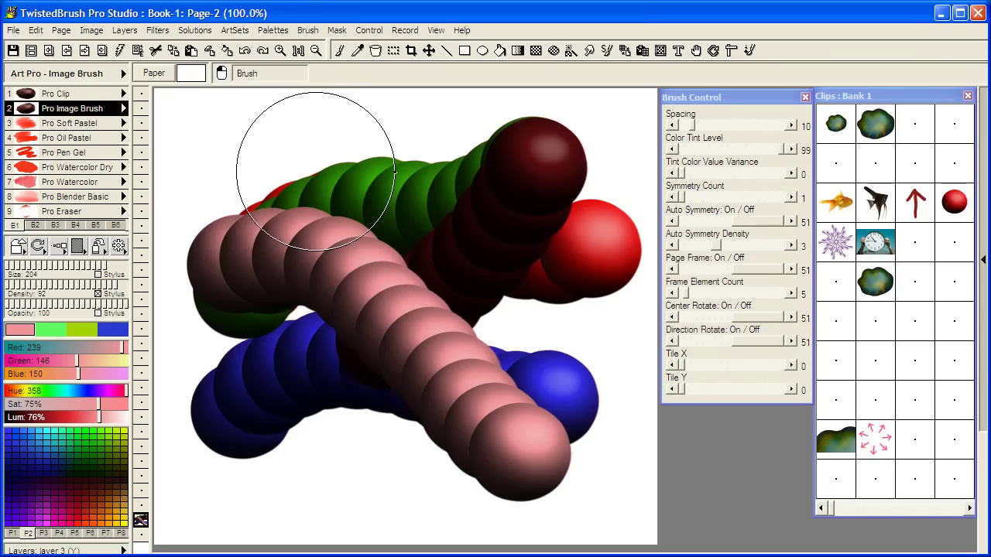
Step: With the goldfish clip, paint a pink diagonal stroke, then green goldfish from the upper left down to the right
click(843, 199)
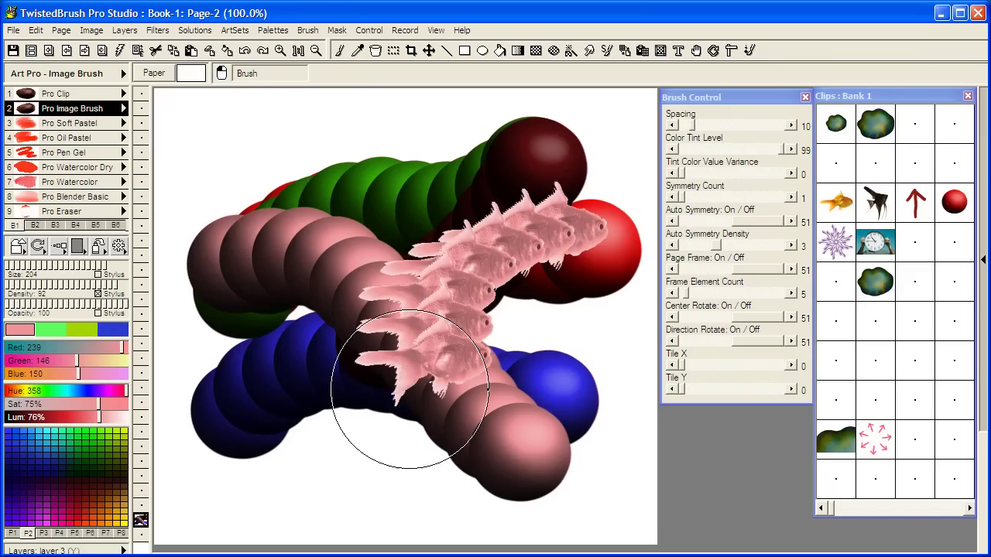
drag(410, 391, 255, 453)
click(89, 444)
click(295, 256)
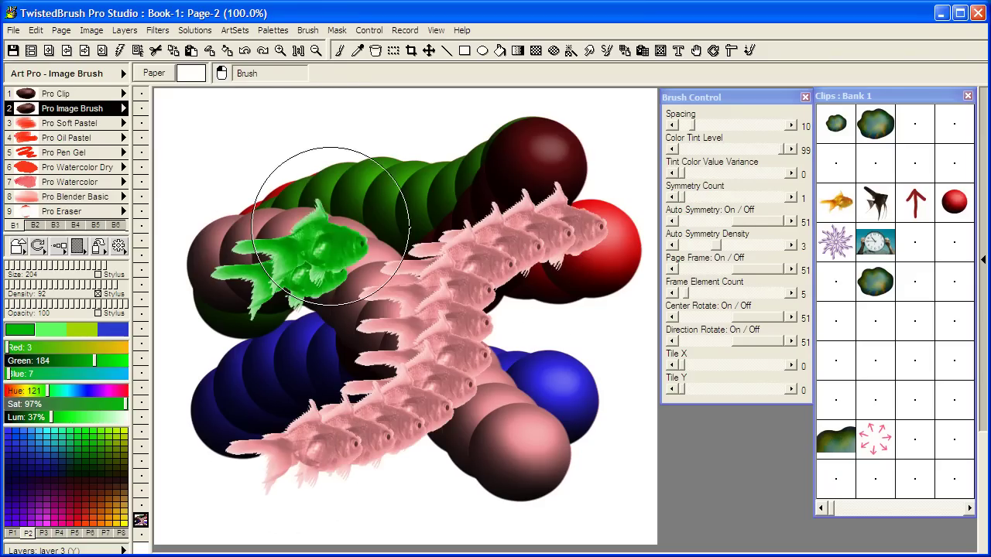
drag(330, 225, 581, 348)
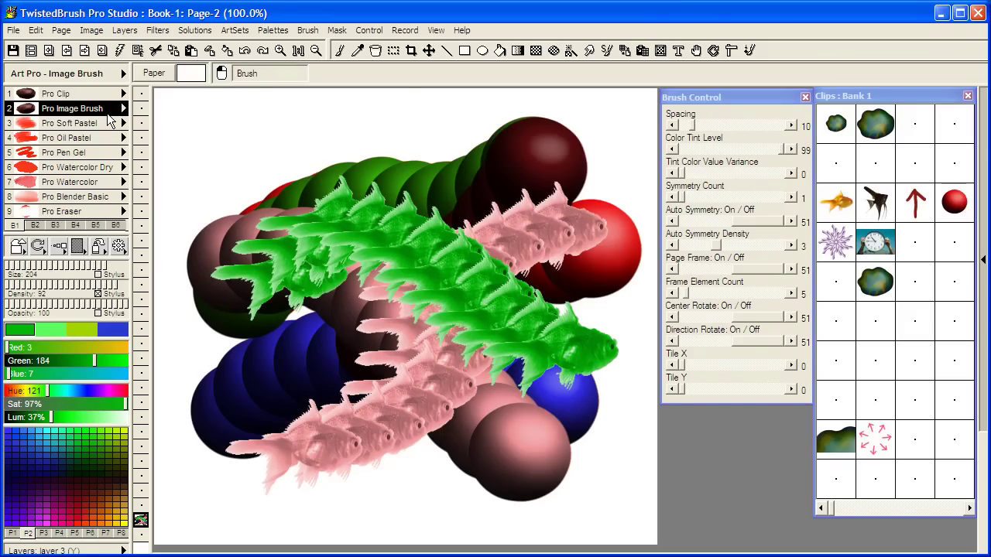
Step: Switch to Pro Img Bsh Pastel, sweep orange-and-black pastel across the upper left, and dab near the top right
click(123, 109)
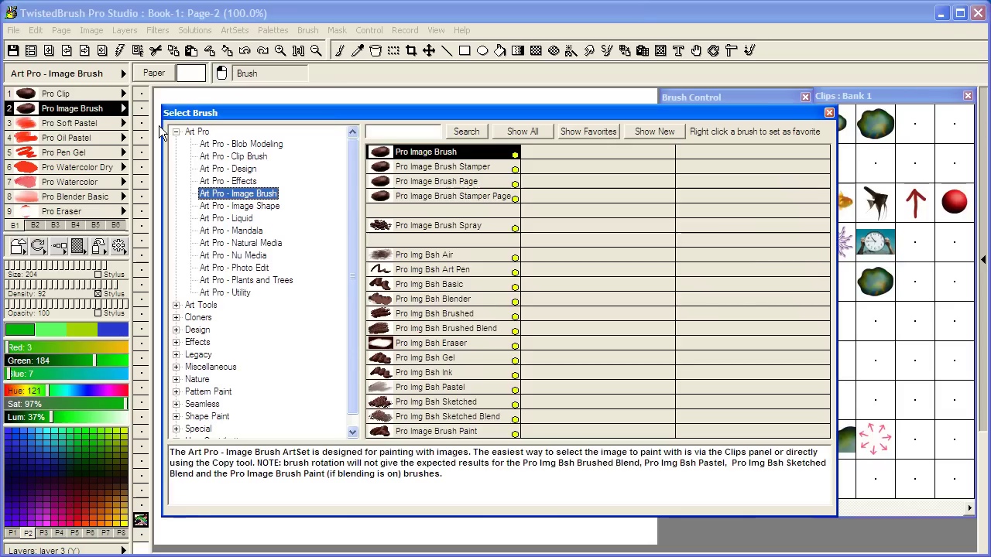
double_click(434, 389)
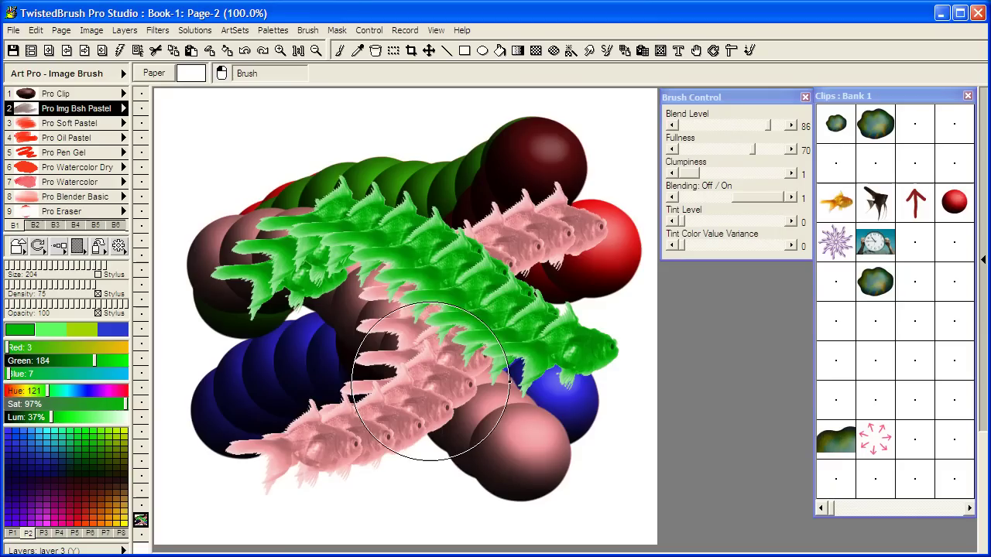
mouse_move(317, 173)
mouse_down()
mouse_move(348, 145)
mouse_move(268, 212)
mouse_move(377, 144)
mouse_move(340, 162)
mouse_move(328, 205)
mouse_move(400, 191)
mouse_move(295, 234)
mouse_move(420, 111)
mouse_up()
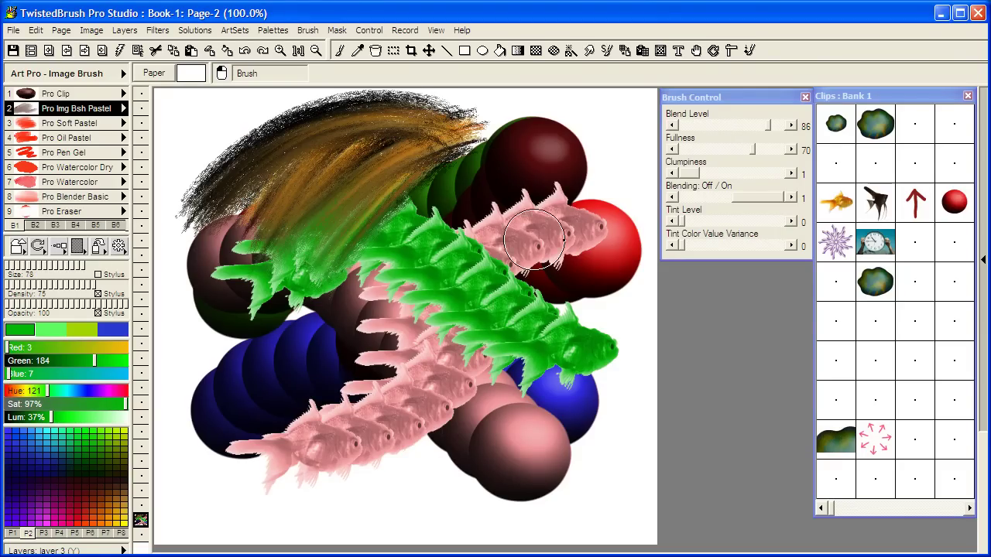
click(615, 140)
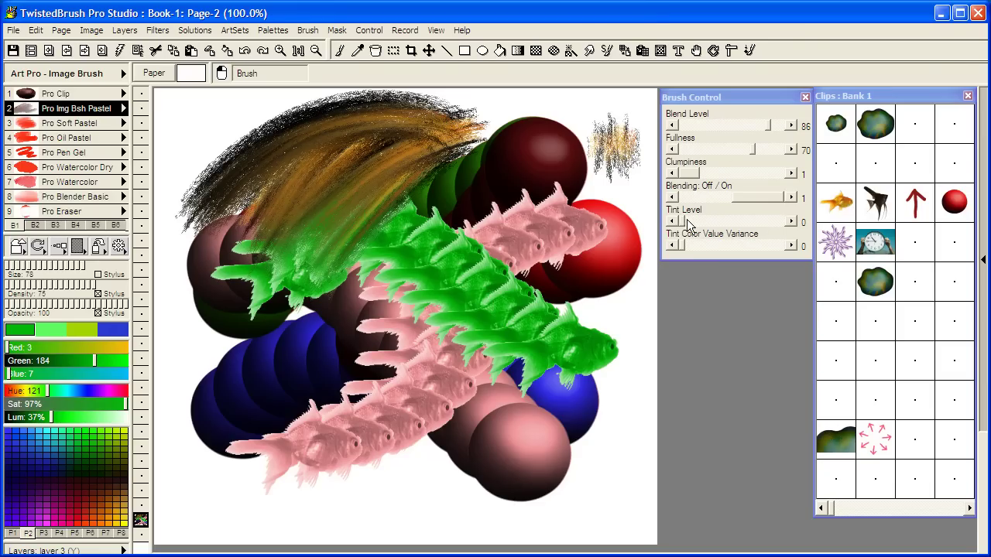
Step: Raise the pastel Tint Level to 99 and scribble blue pastel down the left side
drag(685, 222, 810, 222)
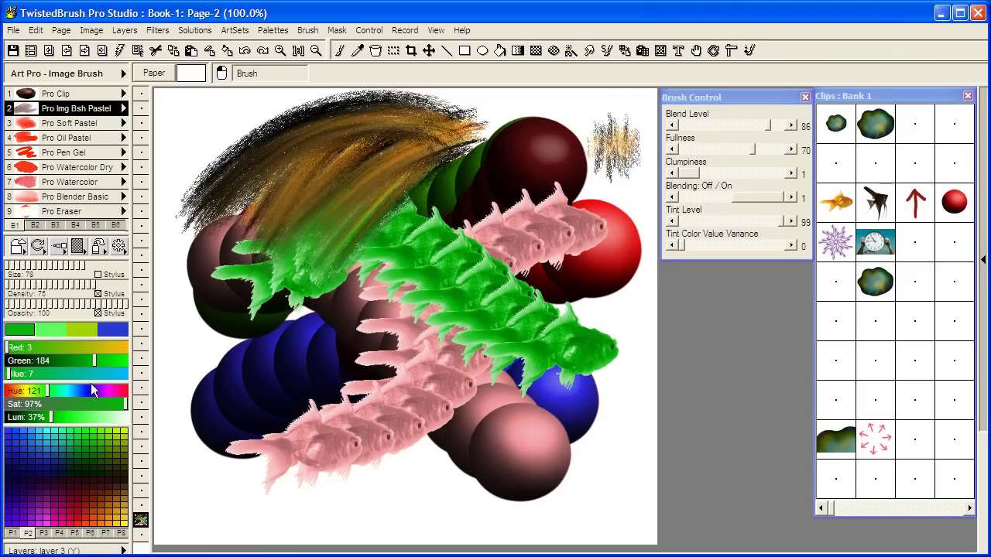
click(115, 331)
mouse_move(213, 275)
mouse_down()
mouse_move(196, 494)
mouse_move(217, 303)
mouse_move(220, 504)
mouse_move(387, 469)
mouse_up()
Step: Add dark red pastel strokes under the fish, down the right and across the top, plus a pink centre-left stroke
click(98, 503)
mouse_move(256, 495)
mouse_down()
mouse_move(482, 418)
mouse_move(507, 430)
mouse_move(531, 522)
mouse_move(626, 366)
mouse_up()
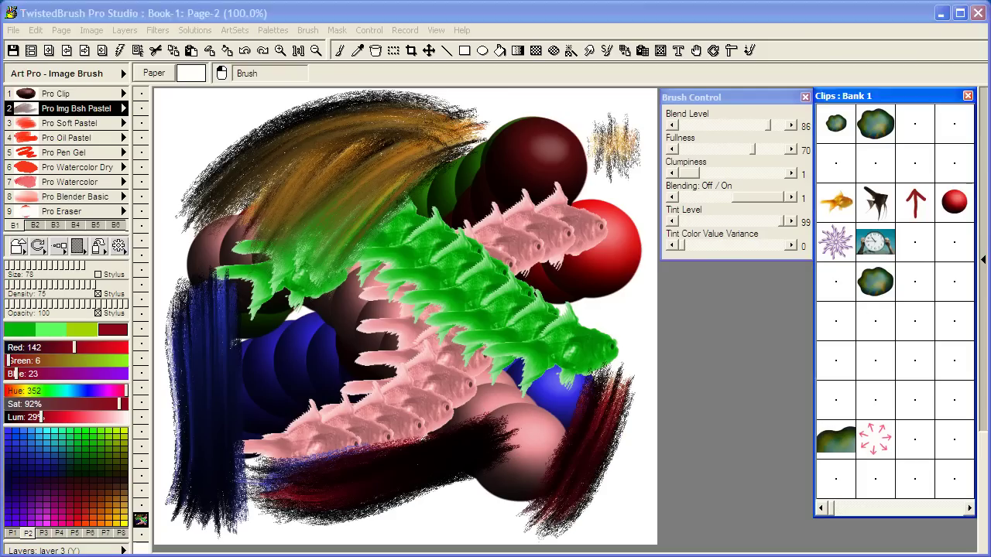
mouse_move(602, 213)
mouse_down()
mouse_move(586, 266)
mouse_move(624, 150)
mouse_move(595, 358)
mouse_up()
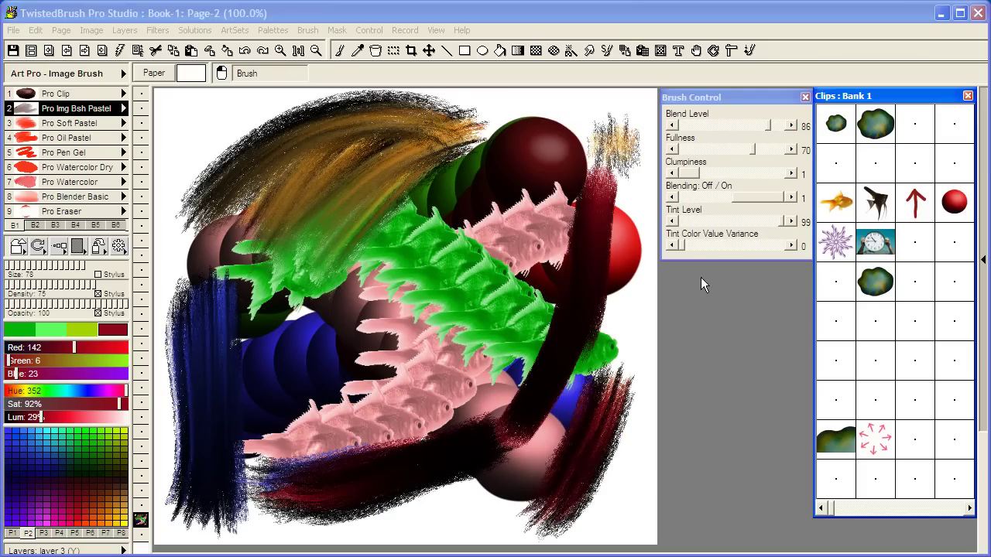
drag(580, 111, 387, 194)
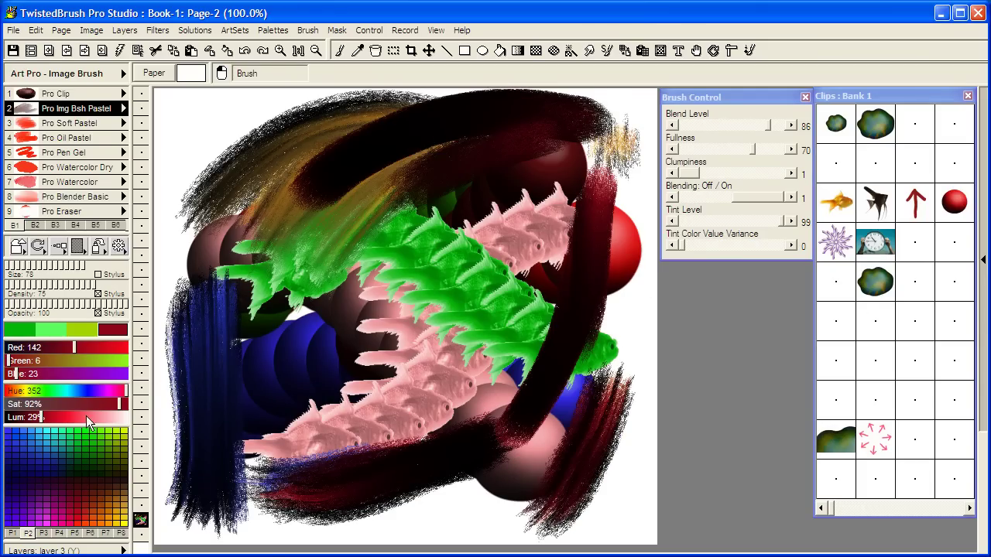
click(88, 422)
drag(358, 329, 306, 515)
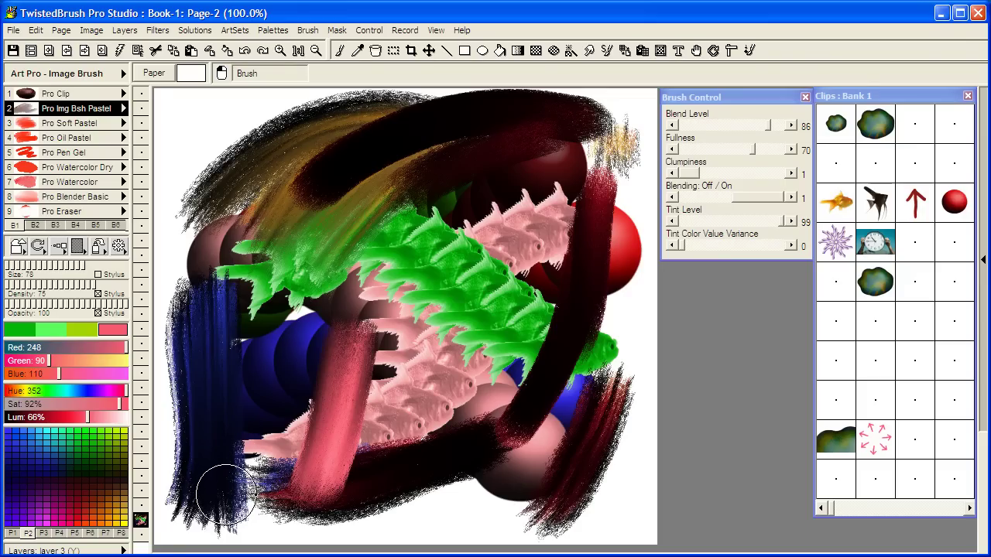
Step: Drag a short pastel stroke upward over the lower-left blue streaks, smudging them into the pink fish edge
drag(229, 491, 236, 472)
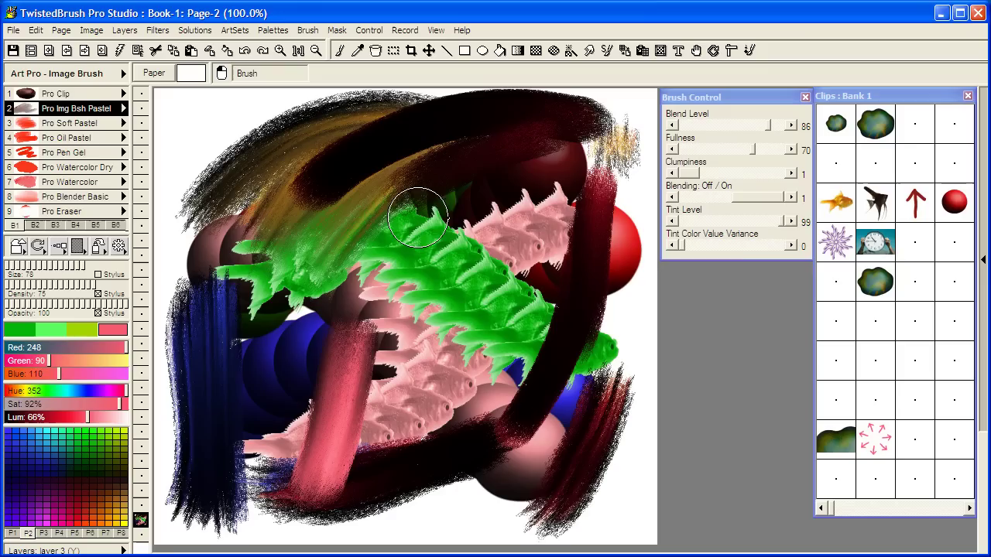